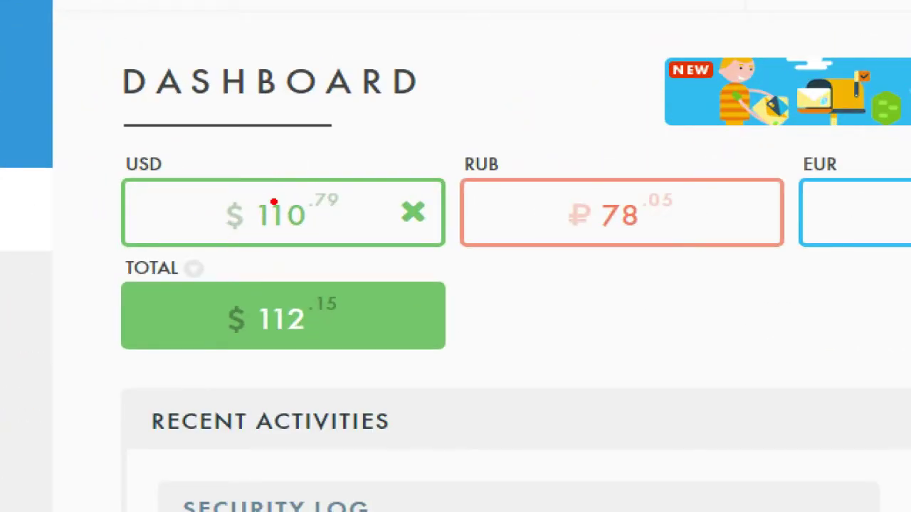
Open the currency exchange page from the sidebar
{"action": "mouse_move", "coordinate": [271, 158]}
{"action": "left_mouse_down"}
{"action": "mouse_move", "coordinate": [270, 199]}
{"action": "mouse_move", "coordinate": [309, 258]}
{"action": "mouse_move", "coordinate": [376, 151]}
{"action": "left_mouse_up"}
{"action": "left_click_drag", "start_coordinate": [311, 208], "coordinate": [346, 225]}
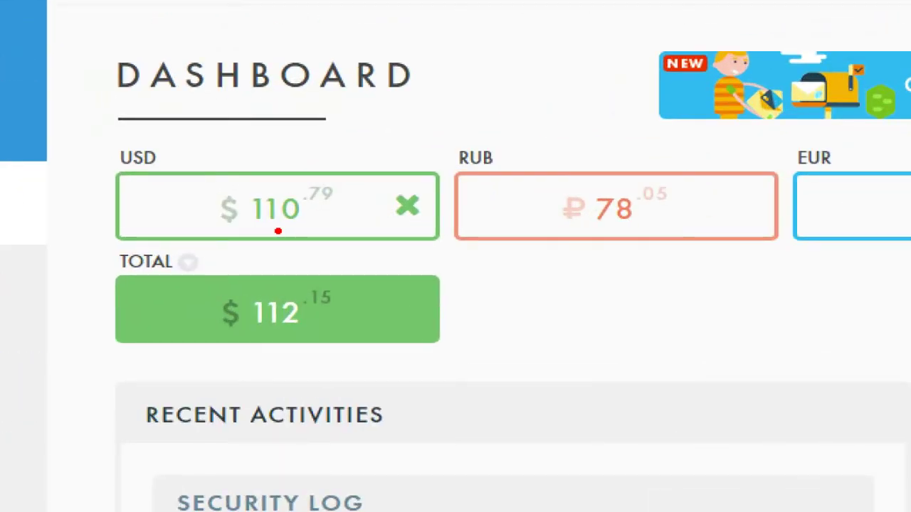
{"action": "left_click_drag", "start_coordinate": [256, 229], "coordinate": [311, 229]}
{"action": "left_click_drag", "start_coordinate": [308, 197], "coordinate": [349, 210]}
{"action": "mouse_move", "coordinate": [703, 162]}
{"action": "left_mouse_down"}
{"action": "mouse_move", "coordinate": [765, 248]}
{"action": "mouse_move", "coordinate": [770, 187]}
{"action": "left_mouse_up"}
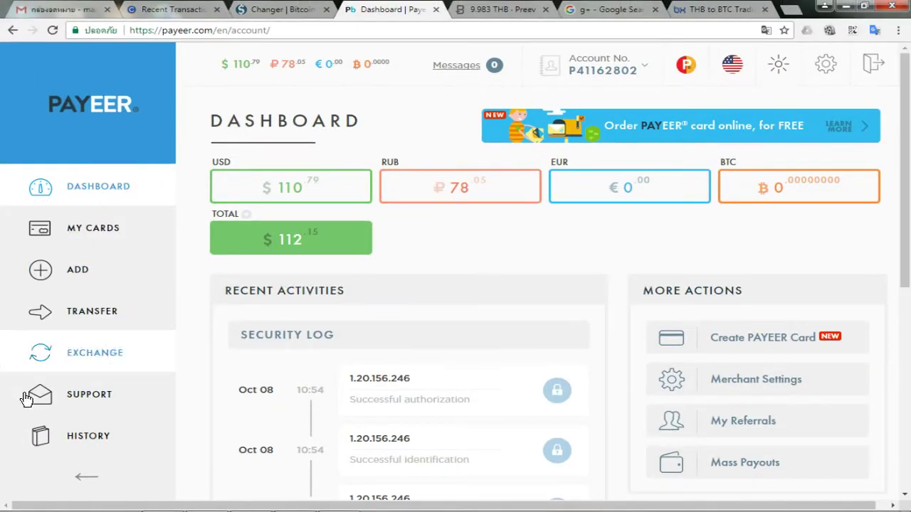
{"action": "mouse_move", "coordinate": [23, 367]}
{"action": "left_mouse_down"}
{"action": "mouse_move", "coordinate": [164, 377]}
{"action": "mouse_move", "coordinate": [111, 376]}
{"action": "left_mouse_up"}
{"action": "key", "text": "Escape"}
{"action": "left_click", "coordinate": [167, 363]}
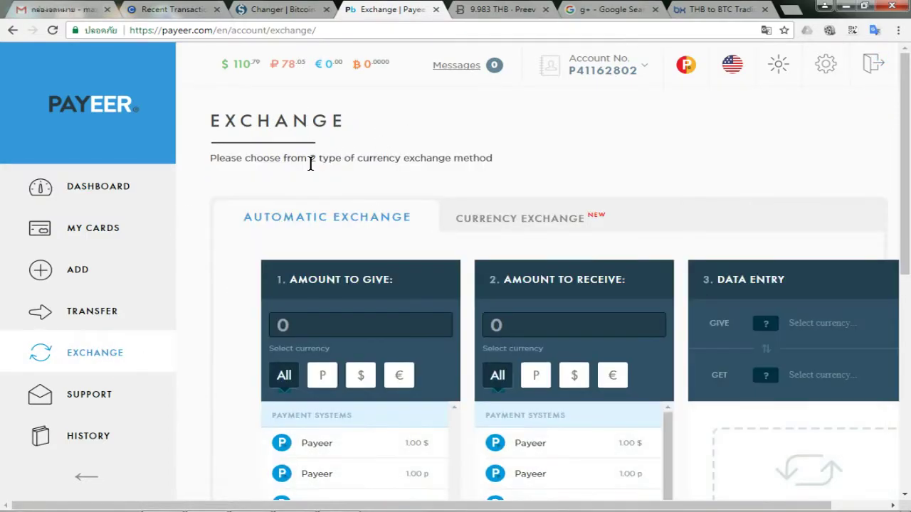
{"action": "scroll", "coordinate": [321, 158], "scroll_direction": "down", "scroll_amount": 2}
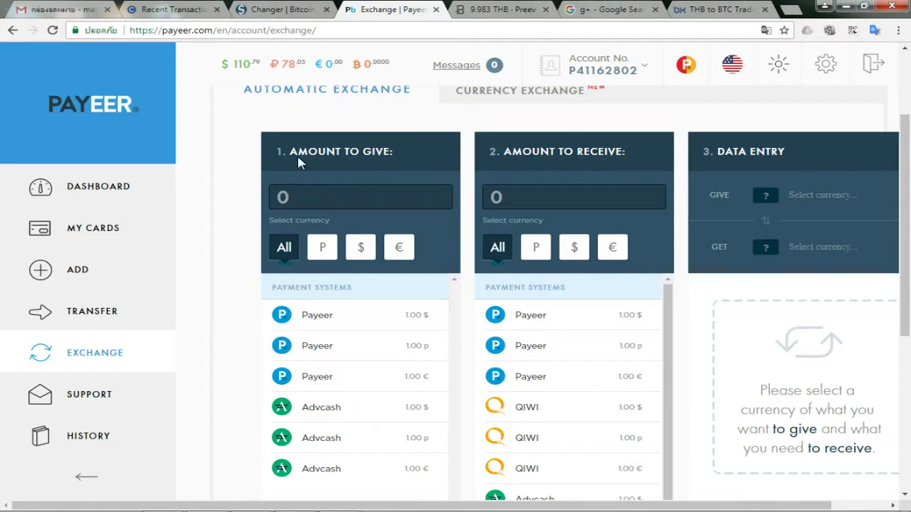
Filter the exchange to give dollars ($) and receive rubles (₽)
{"action": "left_click", "coordinate": [360, 247]}
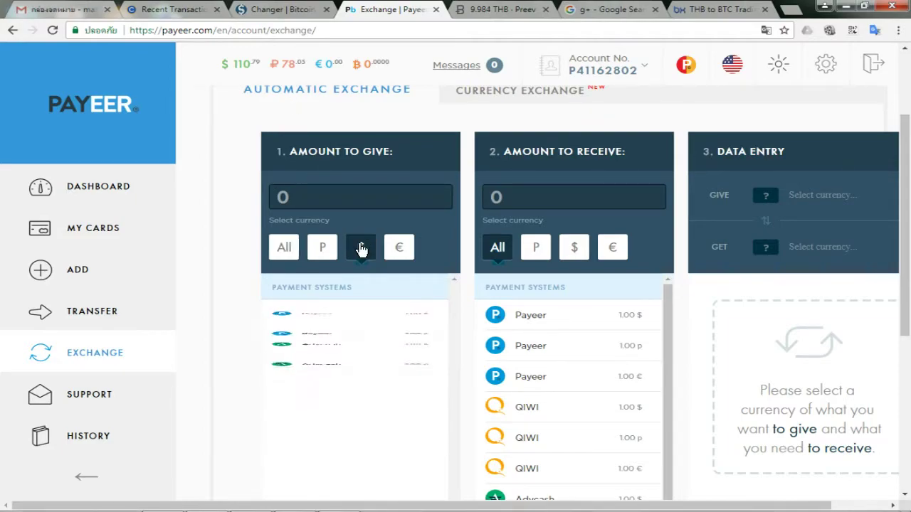
{"action": "left_click", "coordinate": [537, 247]}
{"action": "left_click_drag", "start_coordinate": [232, 74], "coordinate": [261, 47]}
{"action": "left_click_drag", "start_coordinate": [305, 68], "coordinate": [285, 48]}
{"action": "mouse_move", "coordinate": [375, 219]}
{"action": "left_mouse_down"}
{"action": "mouse_move", "coordinate": [374, 256]}
{"action": "mouse_move", "coordinate": [358, 262]}
{"action": "left_mouse_up"}
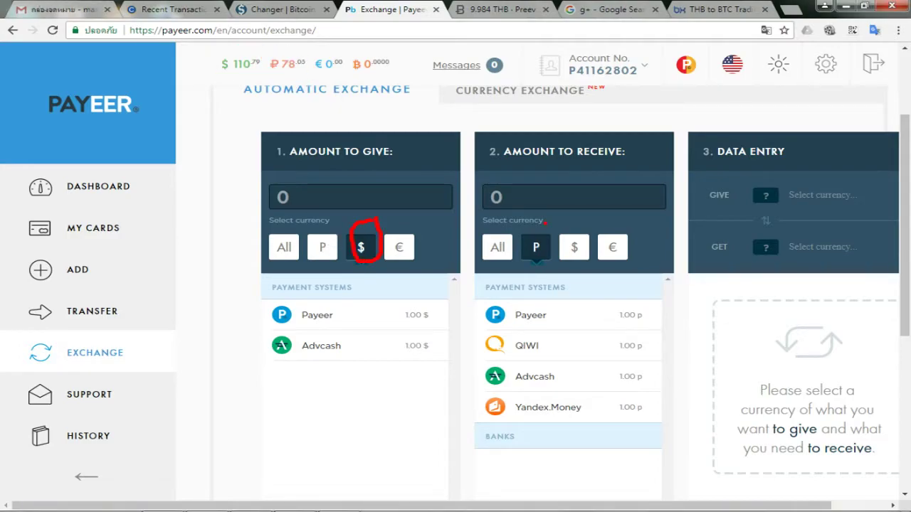
{"action": "key", "text": "Escape"}
{"action": "mouse_move", "coordinate": [361, 325]}
{"action": "left_mouse_down"}
{"action": "mouse_move", "coordinate": [345, 305]}
{"action": "mouse_move", "coordinate": [359, 315]}
{"action": "left_mouse_up"}
{"action": "mouse_move", "coordinate": [571, 329]}
{"action": "left_mouse_down"}
{"action": "mouse_move", "coordinate": [522, 328]}
{"action": "mouse_move", "coordinate": [580, 322]}
{"action": "left_mouse_up"}
{"action": "key", "text": "Escape"}
Choose Payeer as both the dollar source and the ruble destination
{"action": "left_click", "coordinate": [330, 320]}
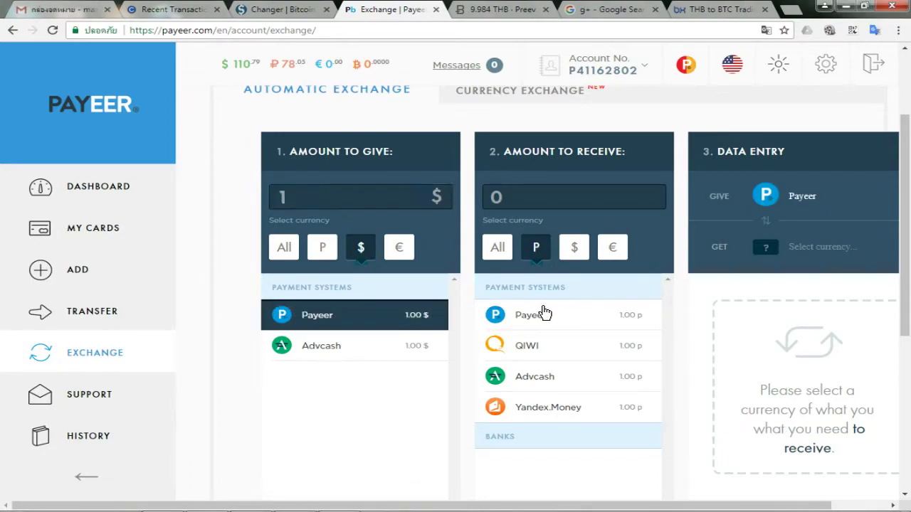
{"action": "left_click", "coordinate": [517, 313]}
{"action": "left_click", "coordinate": [305, 198]}
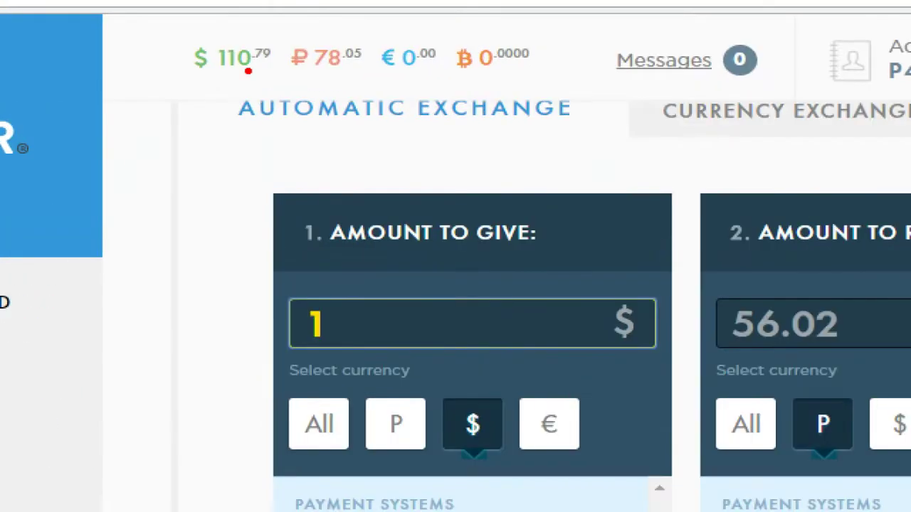
Change the amount to give to 10.79 $, yielding 604.54 ₽
{"action": "left_click_drag", "start_coordinate": [231, 72], "coordinate": [279, 77]}
{"action": "key", "text": "Escape"}
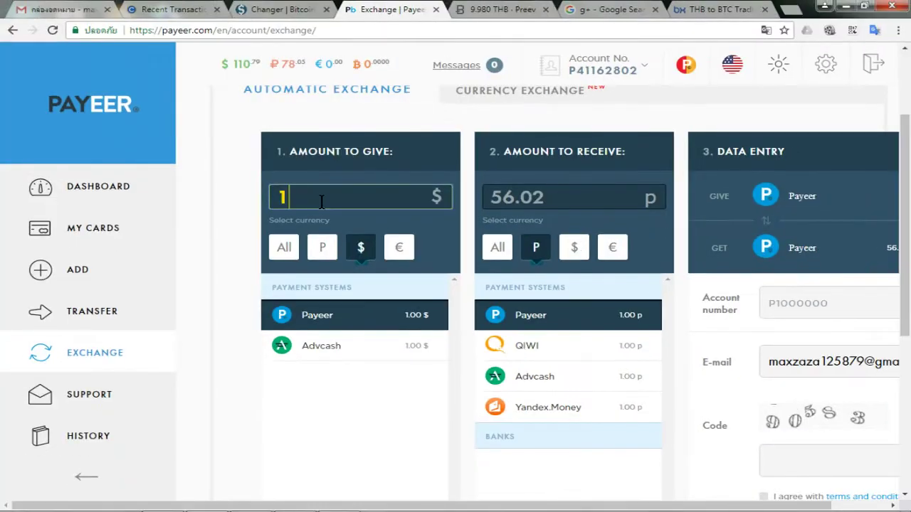
{"action": "type", "text": "0.79"}
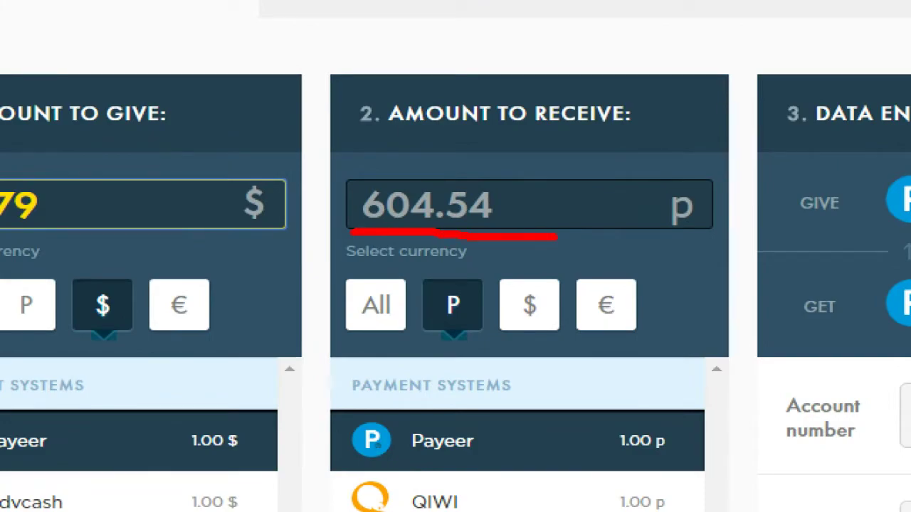
{"action": "mouse_move", "coordinate": [556, 237]}
{"action": "left_mouse_down"}
{"action": "mouse_move", "coordinate": [534, 149]}
{"action": "mouse_move", "coordinate": [307, 186]}
{"action": "mouse_move", "coordinate": [332, 235]}
{"action": "left_mouse_up"}
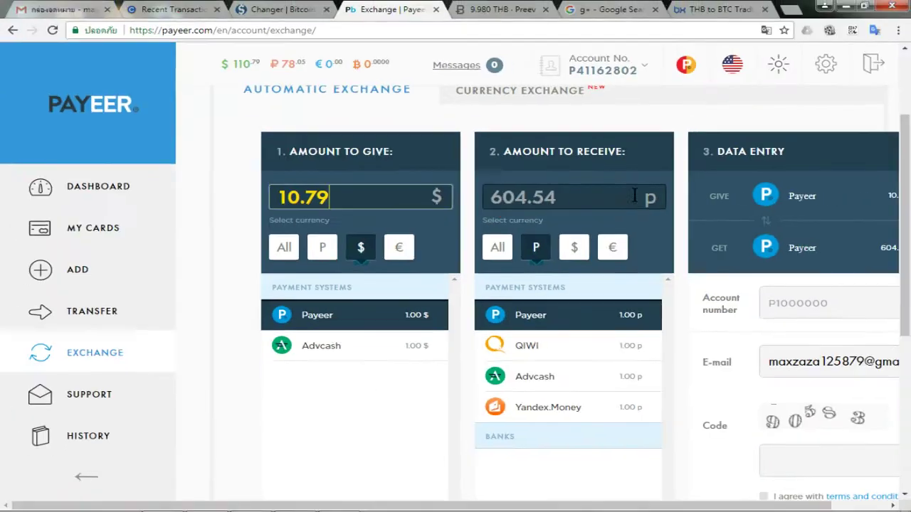
Select your own account number in the header to copy it
{"action": "left_click_drag", "start_coordinate": [421, 506], "coordinate": [540, 508]}
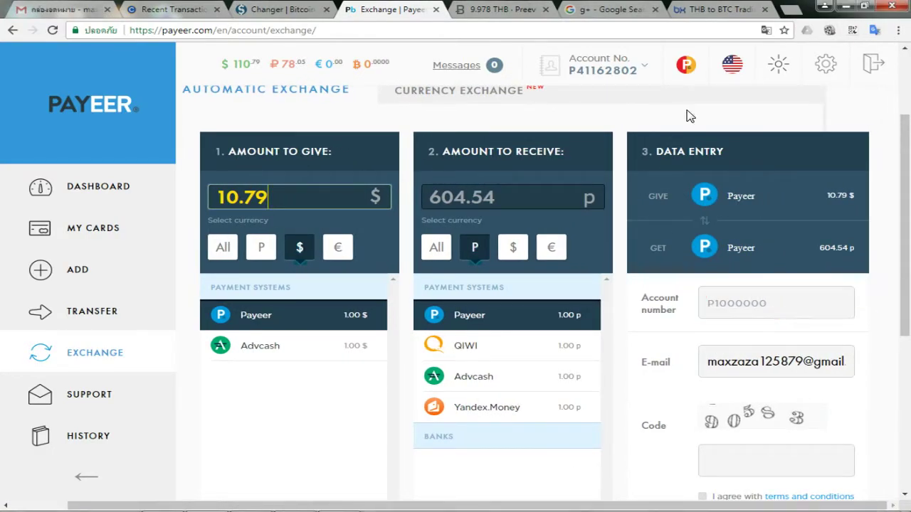
{"action": "mouse_move", "coordinate": [590, 71]}
{"action": "left_click_drag", "start_coordinate": [569, 70], "coordinate": [631, 71]}
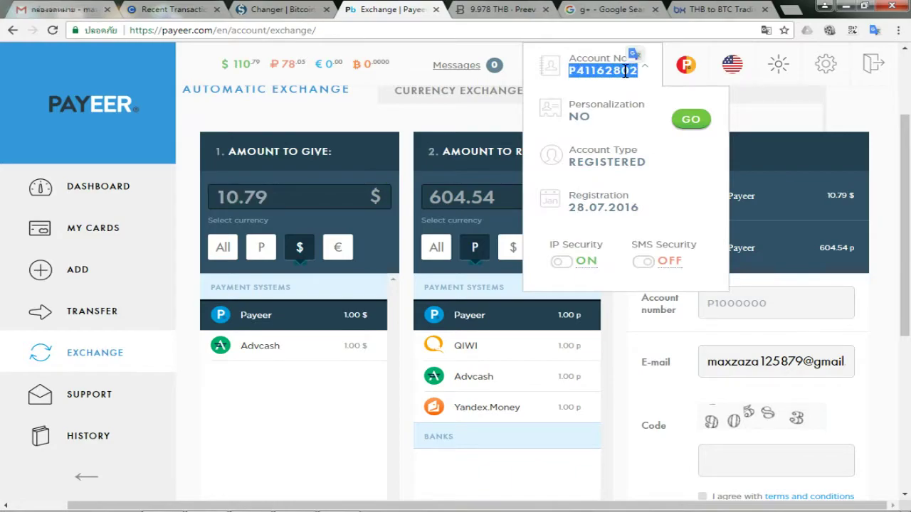
Paste your own account number into the receiving Account number field
{"action": "right_click", "coordinate": [738, 296]}
{"action": "left_click", "coordinate": [769, 370]}
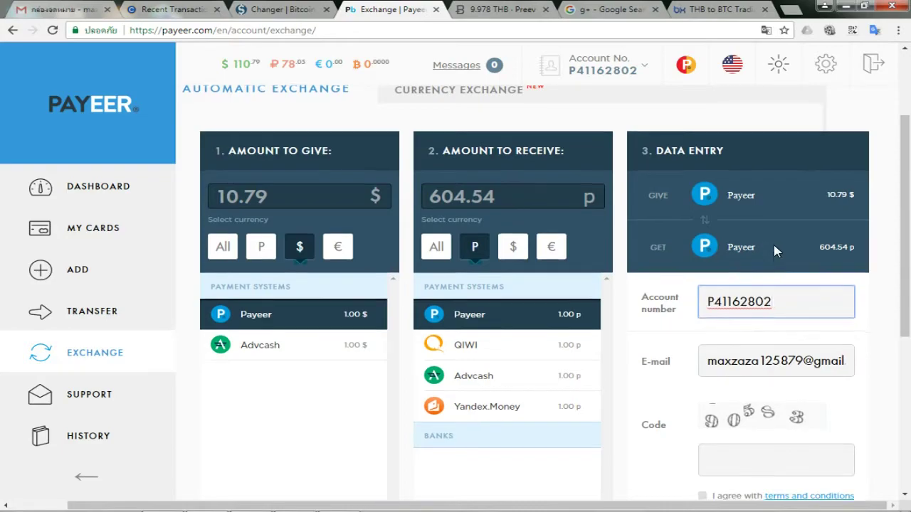
{"action": "scroll", "coordinate": [776, 250], "scroll_direction": "down", "scroll_amount": 2}
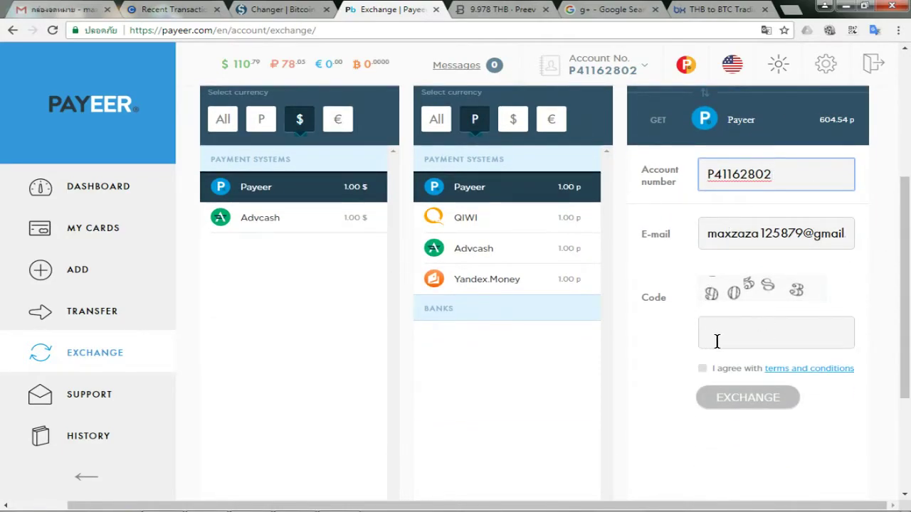
{"action": "mouse_move", "coordinate": [788, 310]}
{"action": "left_mouse_down"}
{"action": "mouse_move", "coordinate": [708, 294]}
{"action": "mouse_move", "coordinate": [827, 291]}
{"action": "mouse_move", "coordinate": [777, 343]}
{"action": "left_mouse_up"}
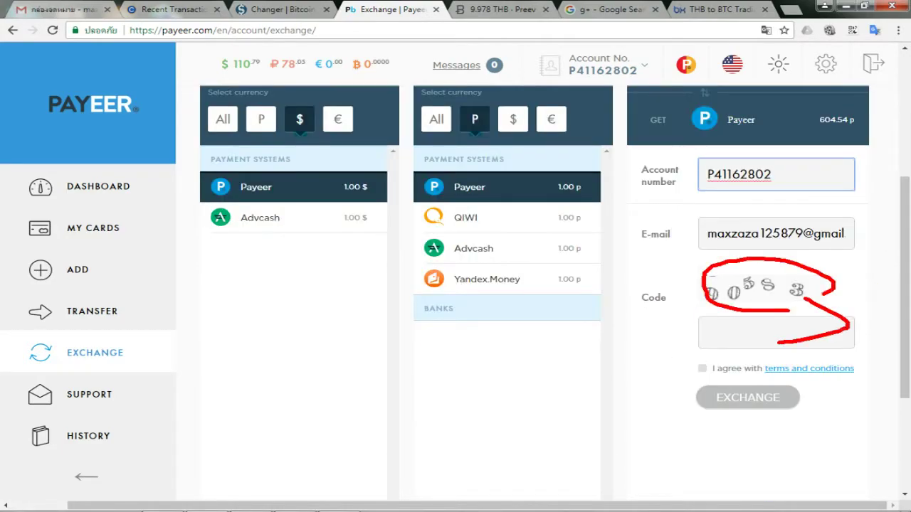
{"action": "left_click_drag", "start_coordinate": [705, 358], "coordinate": [716, 359]}
{"action": "left_click_drag", "start_coordinate": [737, 408], "coordinate": [800, 400]}
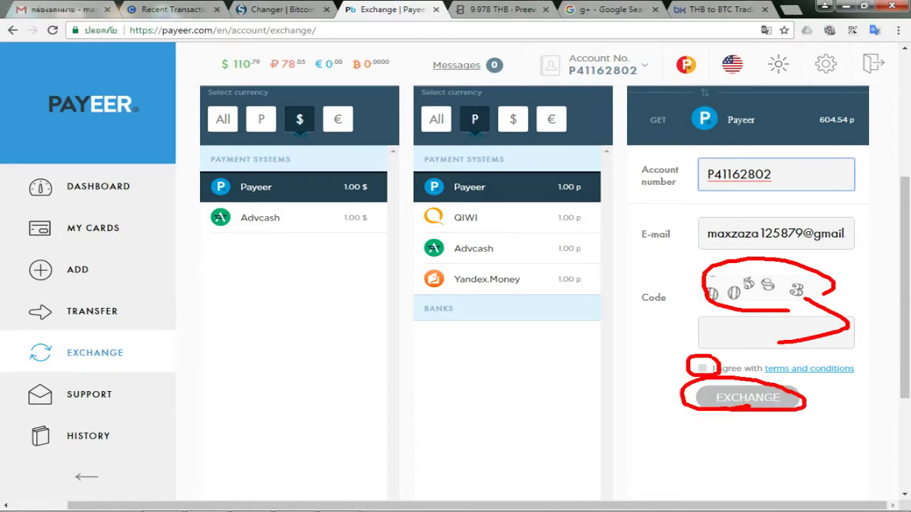
Enter the verification code, accept the terms, and submit the exchange
{"action": "left_click", "coordinate": [738, 328]}
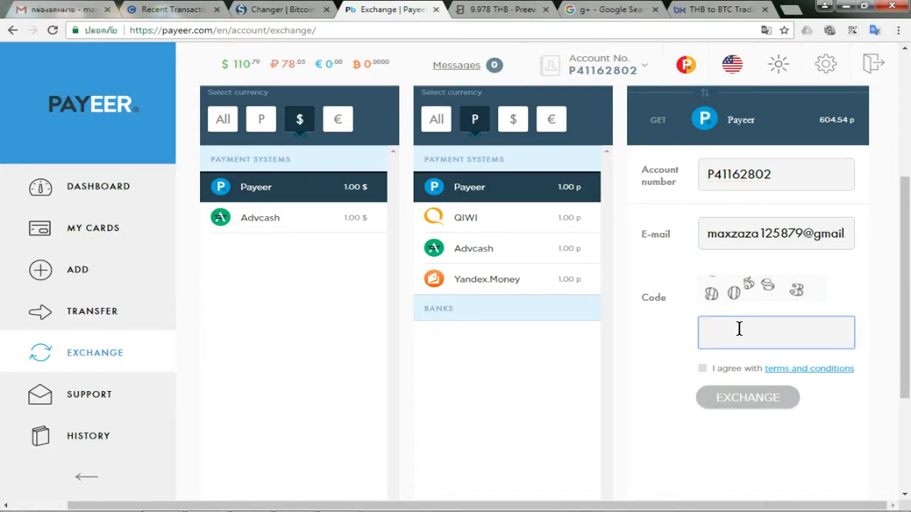
{"action": "left_click_drag", "start_coordinate": [703, 372], "coordinate": [715, 356]}
{"action": "left_click", "coordinate": [705, 370]}
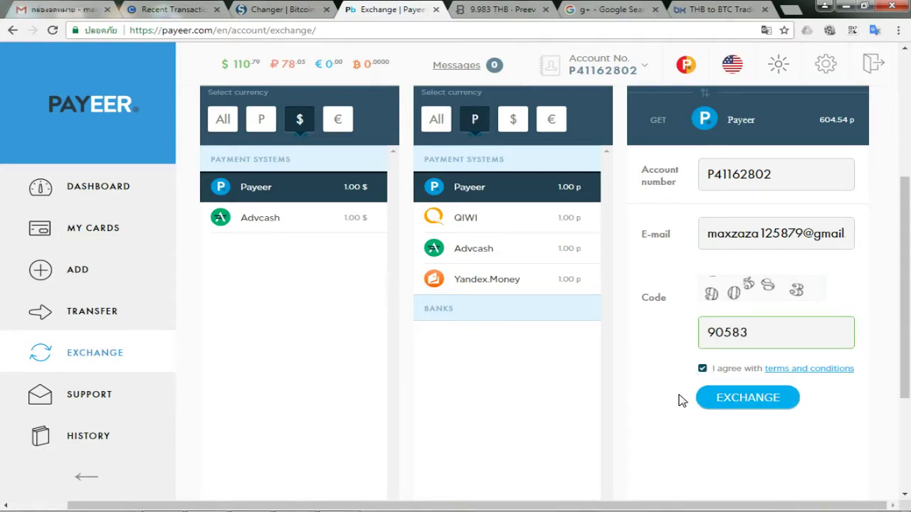
{"action": "left_click", "coordinate": [748, 401]}
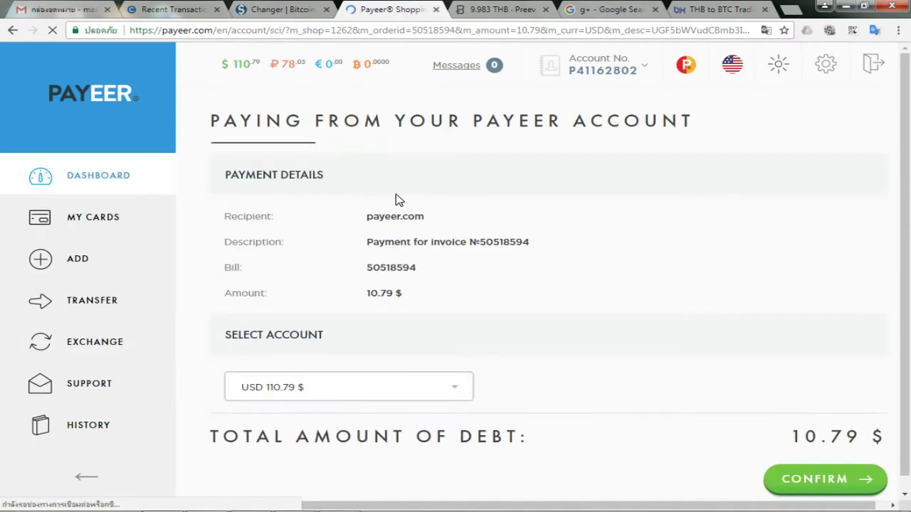
Pay the 10.79 $ invoice from the USD balance, declining Chrome's password save
{"action": "scroll", "coordinate": [412, 255], "scroll_direction": "down", "scroll_amount": 1}
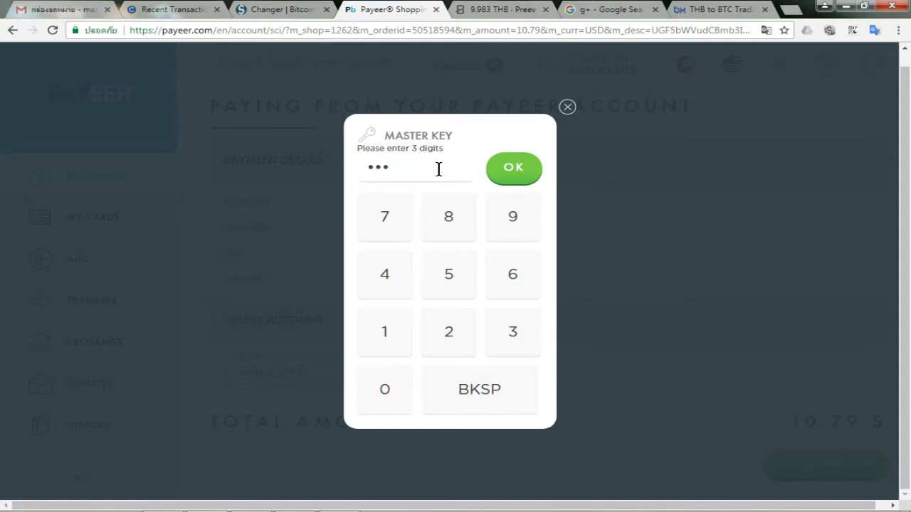
{"action": "left_click", "coordinate": [530, 175]}
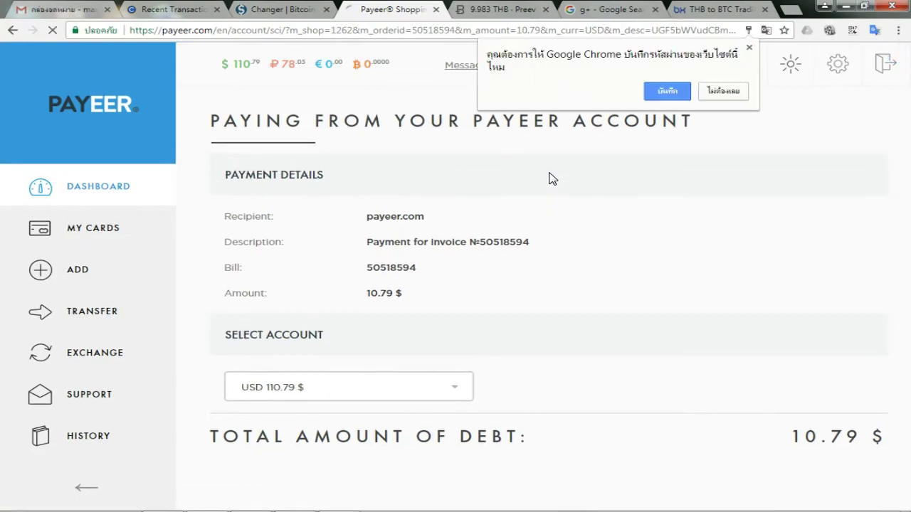
{"action": "left_click", "coordinate": [723, 91]}
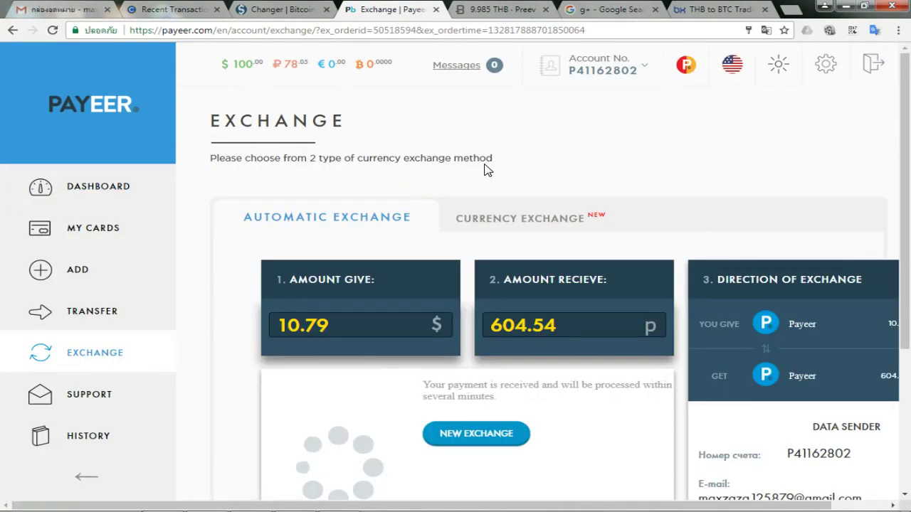
Review the exchange status, then check the Changer page and coins.co.th wallet transactions
{"action": "scroll", "coordinate": [488, 165], "scroll_direction": "down", "scroll_amount": 3}
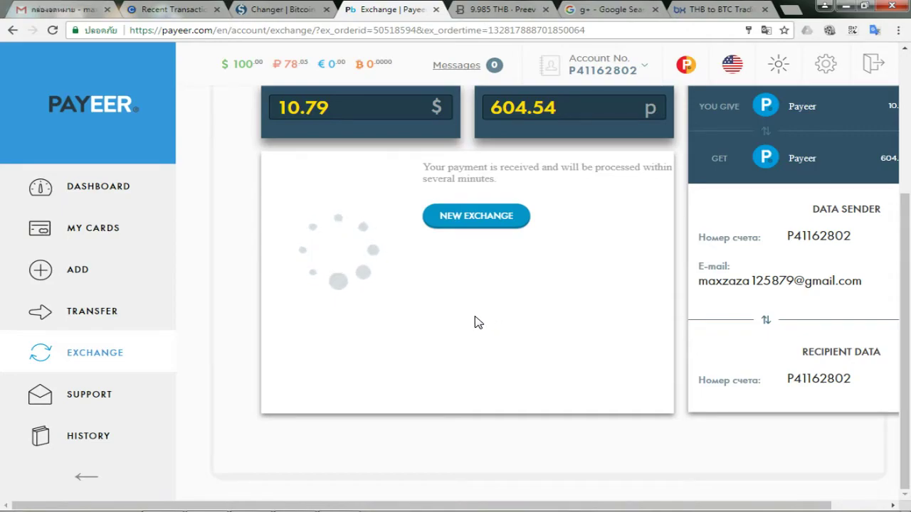
{"action": "scroll", "coordinate": [426, 319], "scroll_direction": "up", "scroll_amount": 3}
{"action": "scroll", "coordinate": [412, 316], "scroll_direction": "down", "scroll_amount": 3}
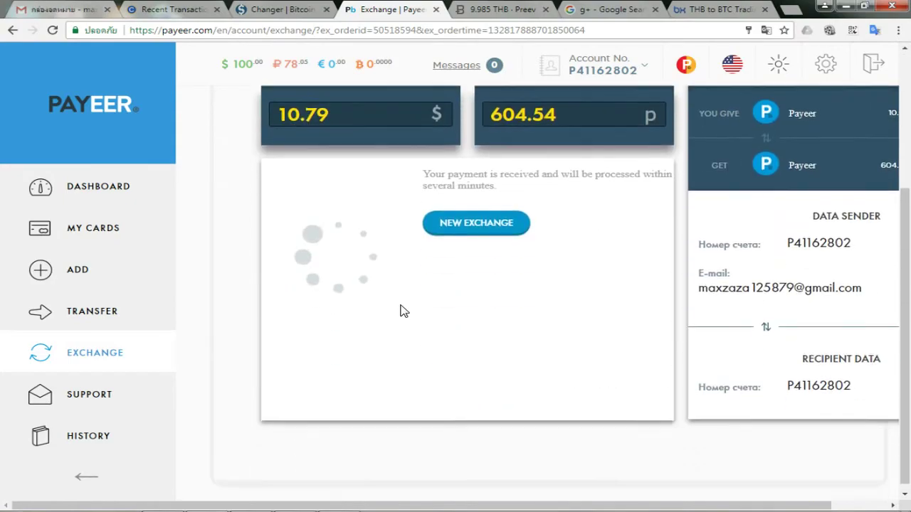
{"action": "left_click", "coordinate": [255, 9]}
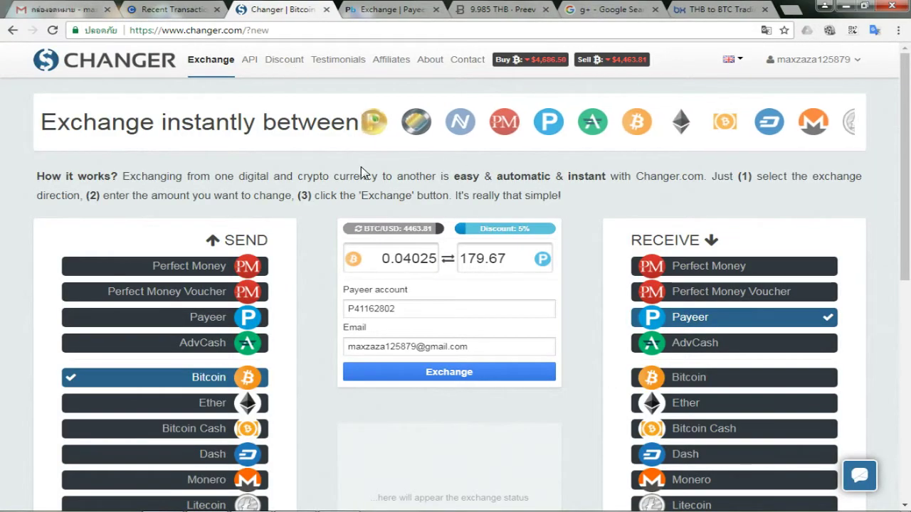
{"action": "scroll", "coordinate": [325, 183], "scroll_direction": "down", "scroll_amount": 4}
{"action": "scroll", "coordinate": [311, 207], "scroll_direction": "up", "scroll_amount": 2}
{"action": "left_click", "coordinate": [187, 6]}
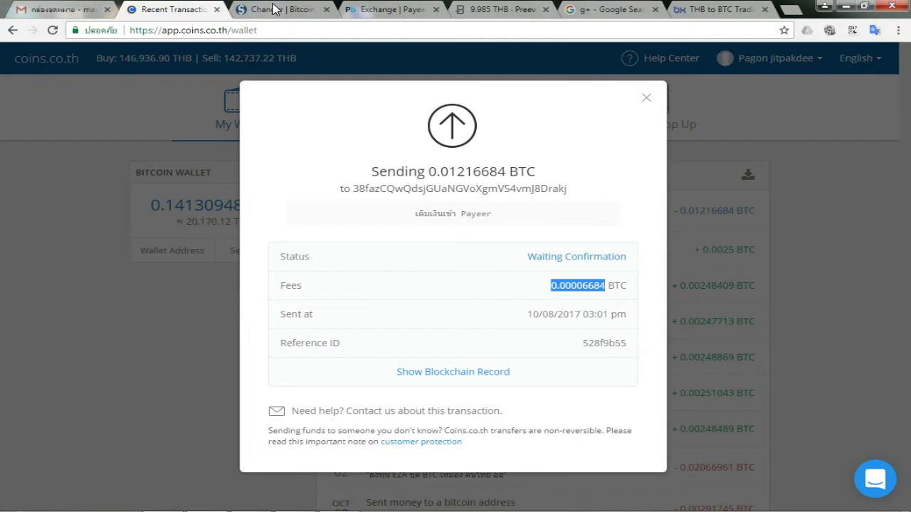
{"action": "left_click", "coordinate": [645, 99]}
Return to the Payeer exchange status until the payment shows as successfully completed
{"action": "left_click", "coordinate": [387, 7]}
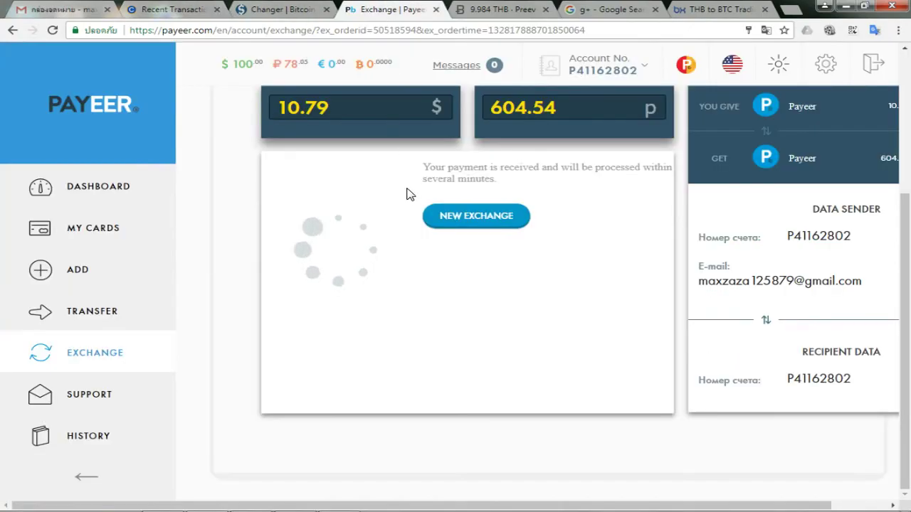
{"action": "scroll", "coordinate": [368, 215], "scroll_direction": "up", "scroll_amount": 3}
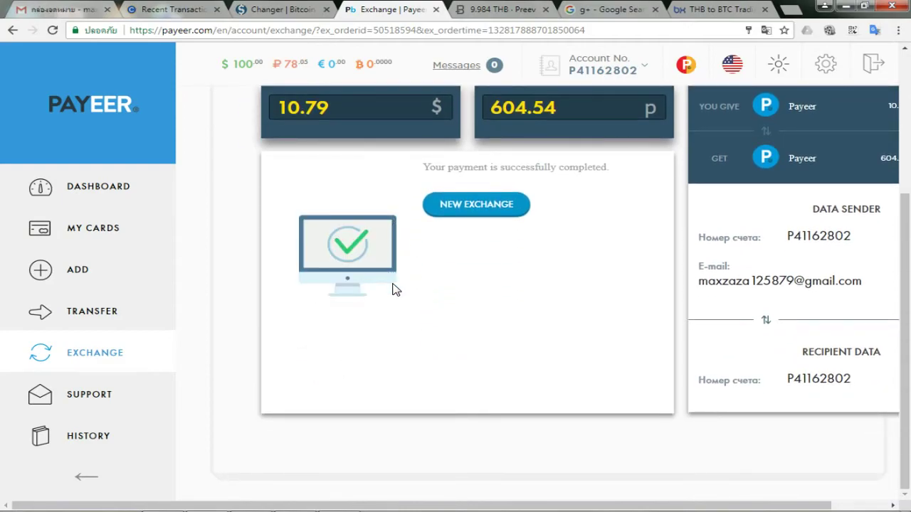
{"action": "scroll", "coordinate": [390, 279], "scroll_direction": "up", "scroll_amount": 2}
{"action": "mouse_move", "coordinate": [291, 285]}
{"action": "left_mouse_down"}
{"action": "mouse_move", "coordinate": [291, 366]}
{"action": "mouse_move", "coordinate": [651, 306]}
{"action": "mouse_move", "coordinate": [209, 266]}
{"action": "left_mouse_up"}
{"action": "scroll", "coordinate": [375, 337], "scroll_direction": "up", "scroll_amount": 1}
{"action": "scroll", "coordinate": [375, 336], "scroll_direction": "up", "scroll_amount": 1}
Check the ₽ 682.59 ruble balance on the Dashboard, then open the full transaction history
{"action": "left_click", "coordinate": [108, 200]}
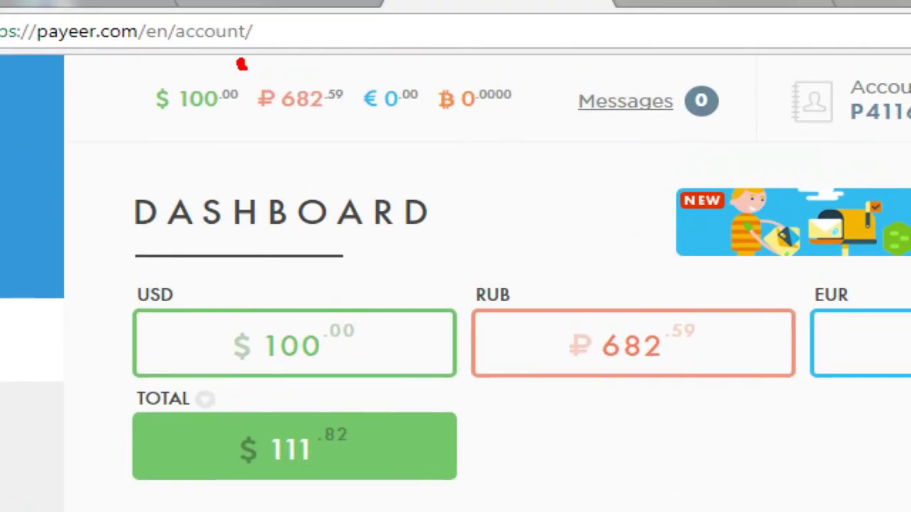
{"action": "mouse_move", "coordinate": [242, 65]}
{"action": "left_mouse_down"}
{"action": "mouse_move", "coordinate": [349, 146]}
{"action": "mouse_move", "coordinate": [244, 57]}
{"action": "left_mouse_up"}
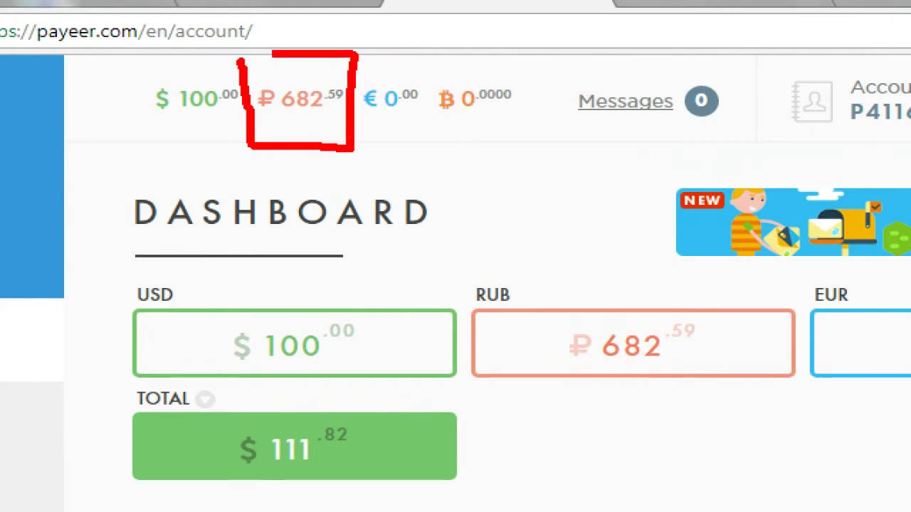
{"action": "mouse_move", "coordinate": [105, 67]}
{"action": "left_mouse_down"}
{"action": "mouse_move", "coordinate": [180, 155]}
{"action": "mouse_move", "coordinate": [239, 84]}
{"action": "mouse_move", "coordinate": [112, 62]}
{"action": "left_mouse_up"}
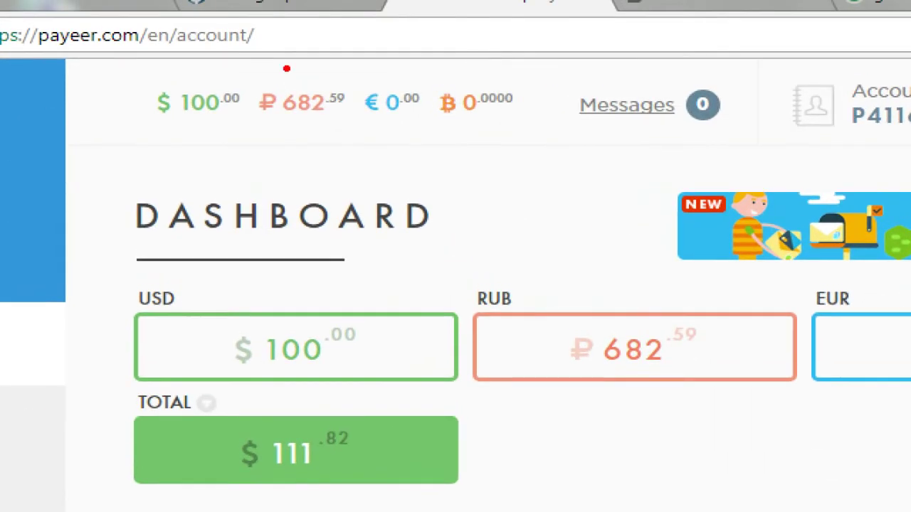
{"action": "mouse_move", "coordinate": [257, 58]}
{"action": "left_mouse_down"}
{"action": "mouse_move", "coordinate": [288, 145]}
{"action": "mouse_move", "coordinate": [360, 87]}
{"action": "mouse_move", "coordinate": [272, 61]}
{"action": "left_mouse_up"}
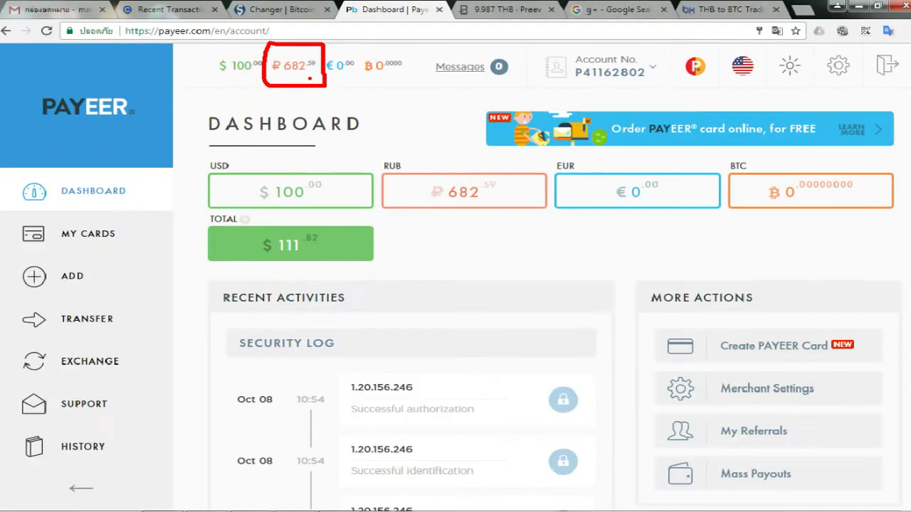
{"action": "scroll", "coordinate": [367, 419], "scroll_direction": "down", "scroll_amount": 7}
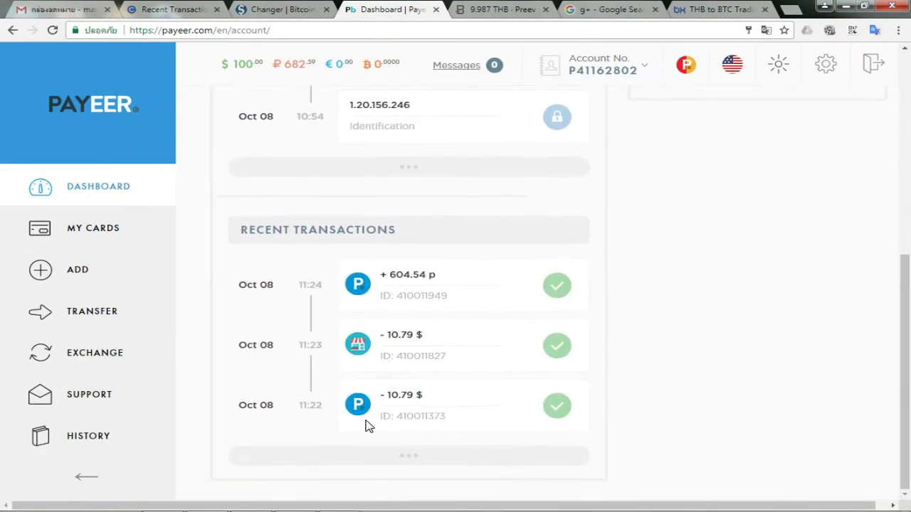
{"action": "left_click", "coordinate": [417, 459]}
Mark the top +604.54 ₽ credit from 08 Oct 2017 11:24, then return to the Dashboard
{"action": "scroll", "coordinate": [423, 226], "scroll_direction": "down", "scroll_amount": 2}
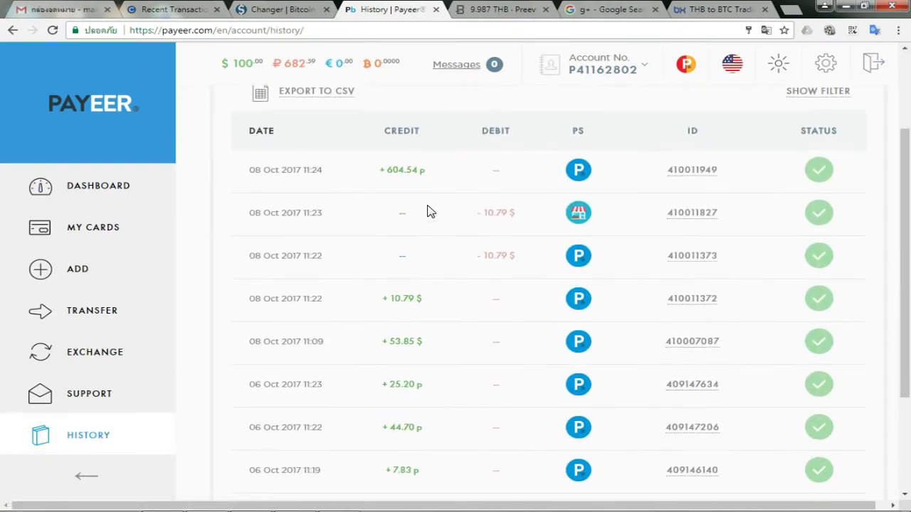
{"action": "mouse_move", "coordinate": [418, 184]}
{"action": "left_mouse_down"}
{"action": "mouse_move", "coordinate": [230, 191]}
{"action": "mouse_move", "coordinate": [332, 148]}
{"action": "mouse_move", "coordinate": [445, 158]}
{"action": "mouse_move", "coordinate": [407, 183]}
{"action": "left_mouse_up"}
{"action": "key", "text": "Escape"}
{"action": "mouse_move", "coordinate": [434, 139]}
{"action": "left_mouse_down"}
{"action": "mouse_move", "coordinate": [445, 187]}
{"action": "mouse_move", "coordinate": [245, 170]}
{"action": "left_mouse_up"}
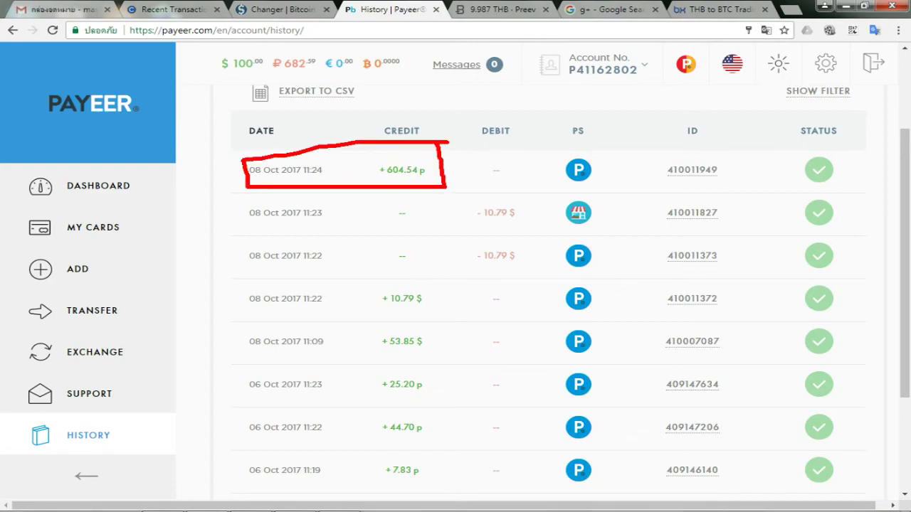
{"action": "scroll", "coordinate": [420, 191], "scroll_direction": "up", "scroll_amount": 2}
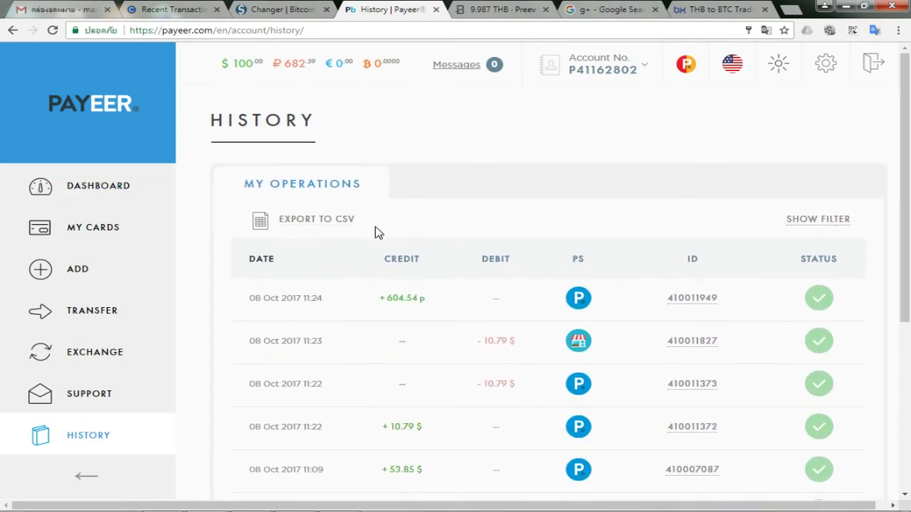
{"action": "key", "text": "ctrl+2"}
{"action": "mouse_move", "coordinate": [435, 320]}
{"action": "left_mouse_down"}
{"action": "mouse_move", "coordinate": [213, 284]}
{"action": "mouse_move", "coordinate": [451, 274]}
{"action": "mouse_move", "coordinate": [447, 321]}
{"action": "left_mouse_up"}
{"action": "key", "text": "Escape"}
{"action": "left_click", "coordinate": [39, 188]}
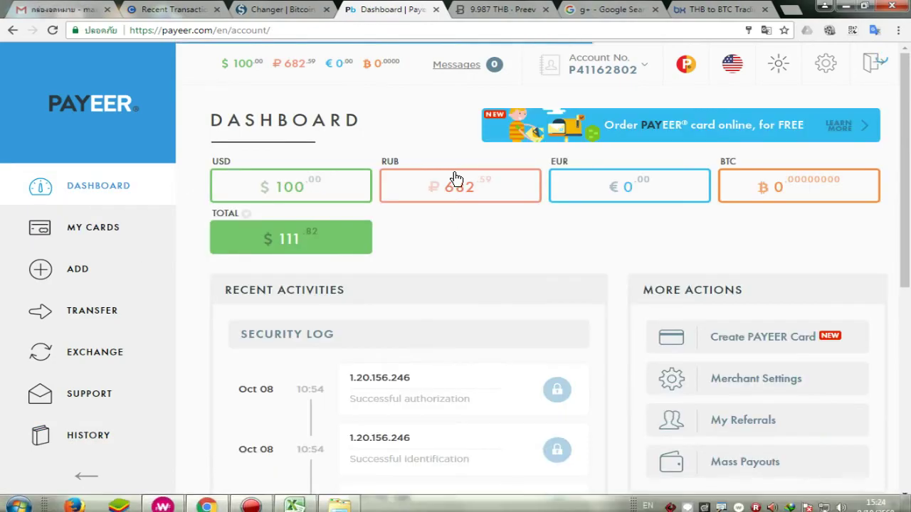
{"action": "scroll", "coordinate": [387, 320], "scroll_direction": "down", "scroll_amount": 5}
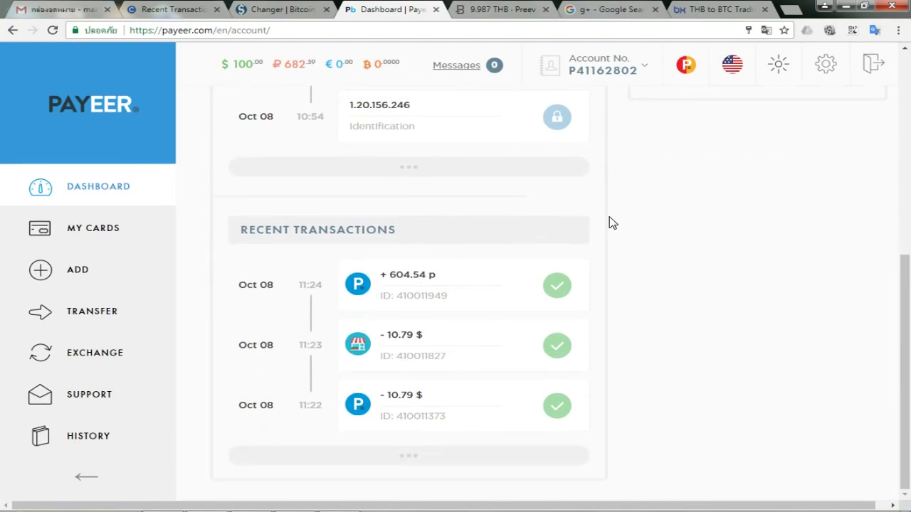
{"action": "scroll", "coordinate": [612, 221], "scroll_direction": "up", "scroll_amount": 5}
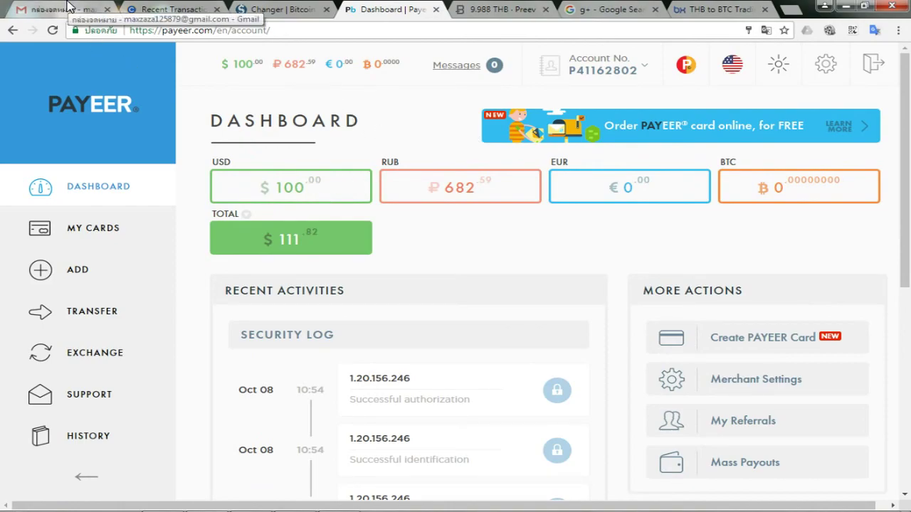
{"action": "scroll", "coordinate": [407, 182], "scroll_direction": "down", "scroll_amount": 5}
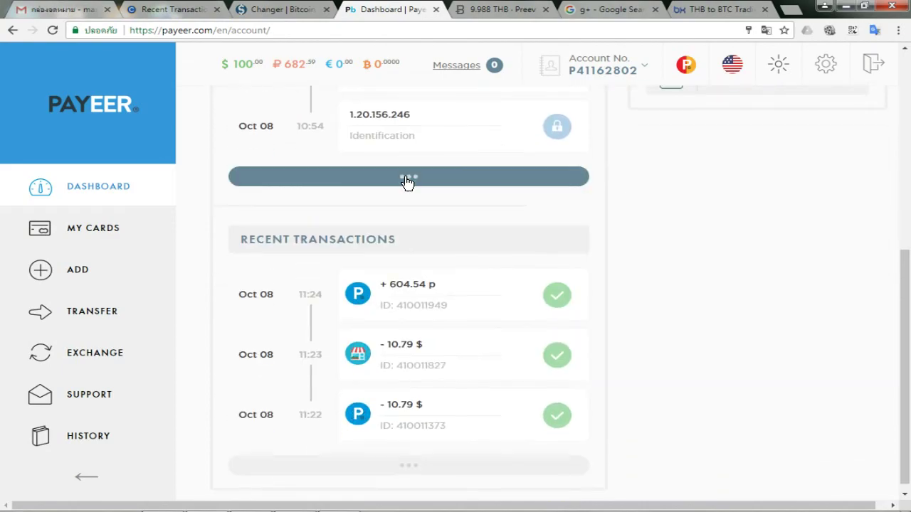
{"action": "scroll", "coordinate": [489, 179], "scroll_direction": "up", "scroll_amount": 5}
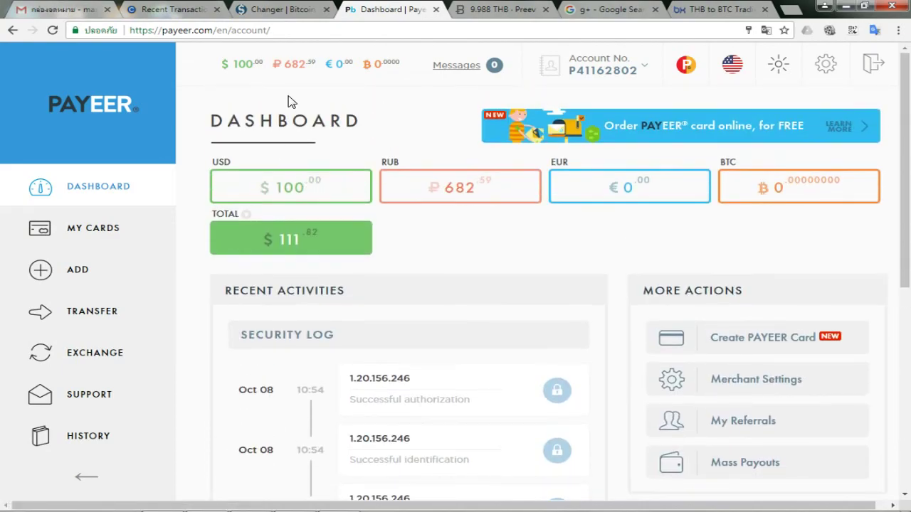